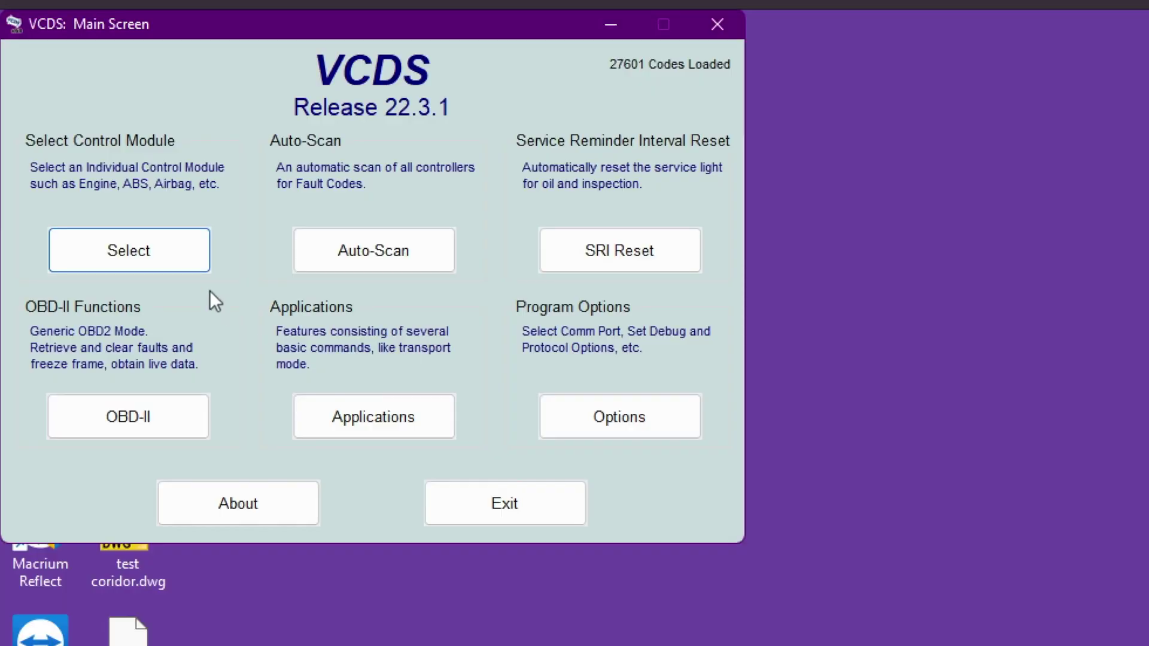
Open 01-Engine and read the long-term reduction agent dosage adaptation value of 1.00.
{"action": "left_click", "coordinate": [138, 249]}
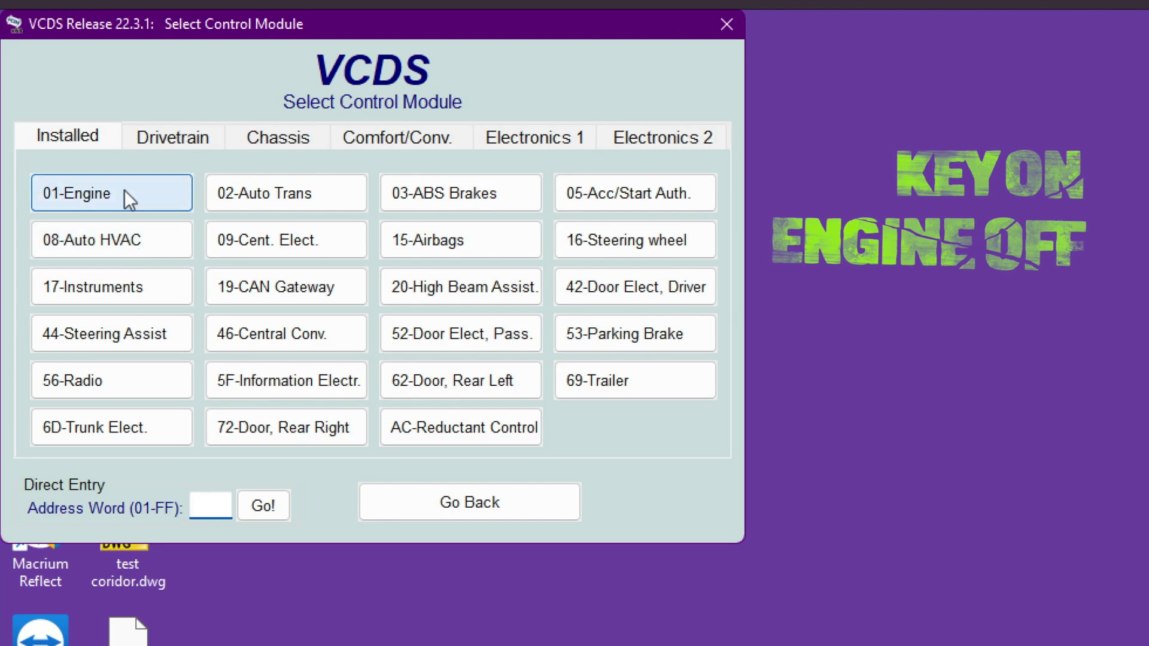
{"action": "left_click", "coordinate": [123, 190]}
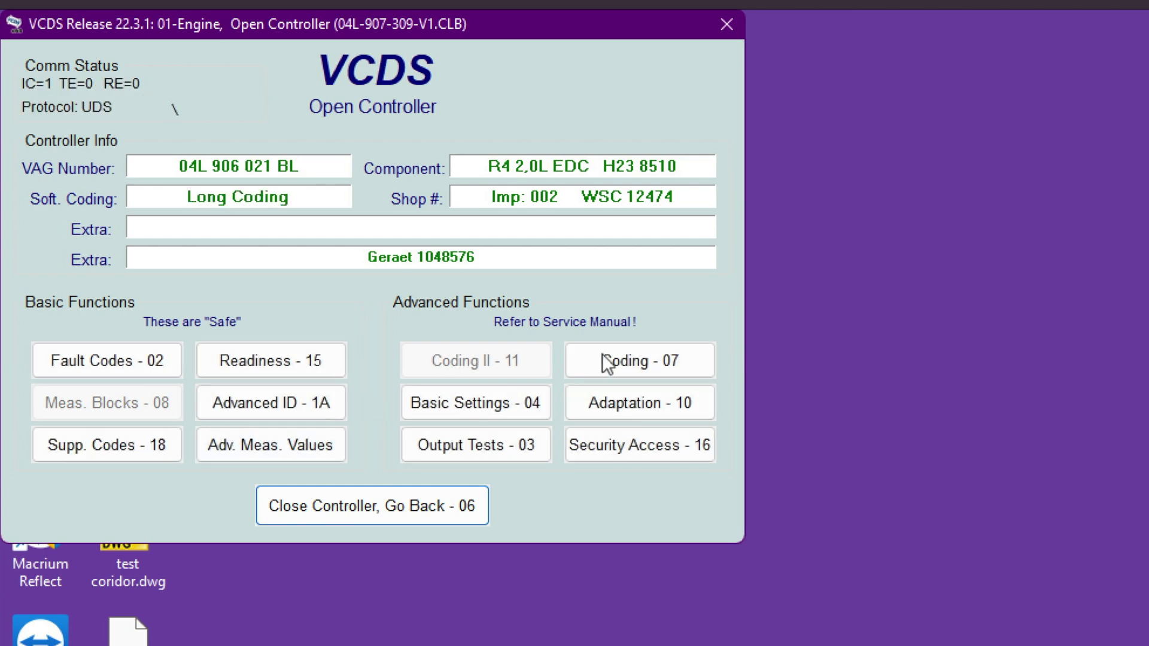
{"action": "left_click", "coordinate": [254, 448]}
{"action": "type", "text": "lon"}
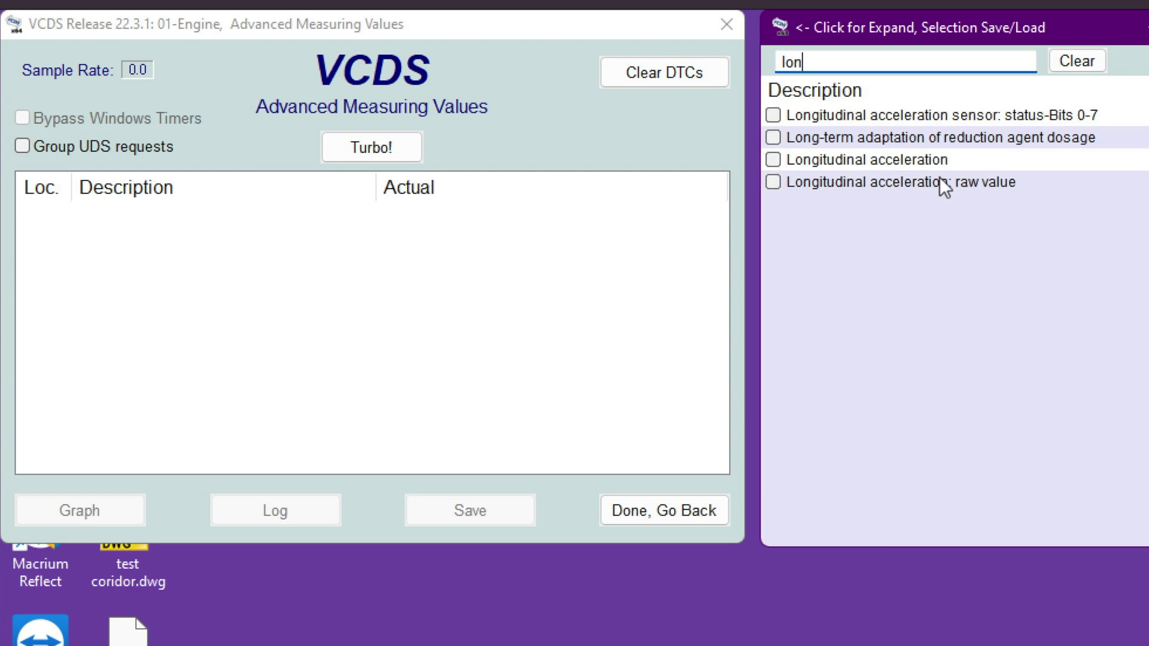
{"action": "type", "text": "g"}
{"action": "left_click", "coordinate": [777, 141]}
{"action": "left_click", "coordinate": [387, 214]}
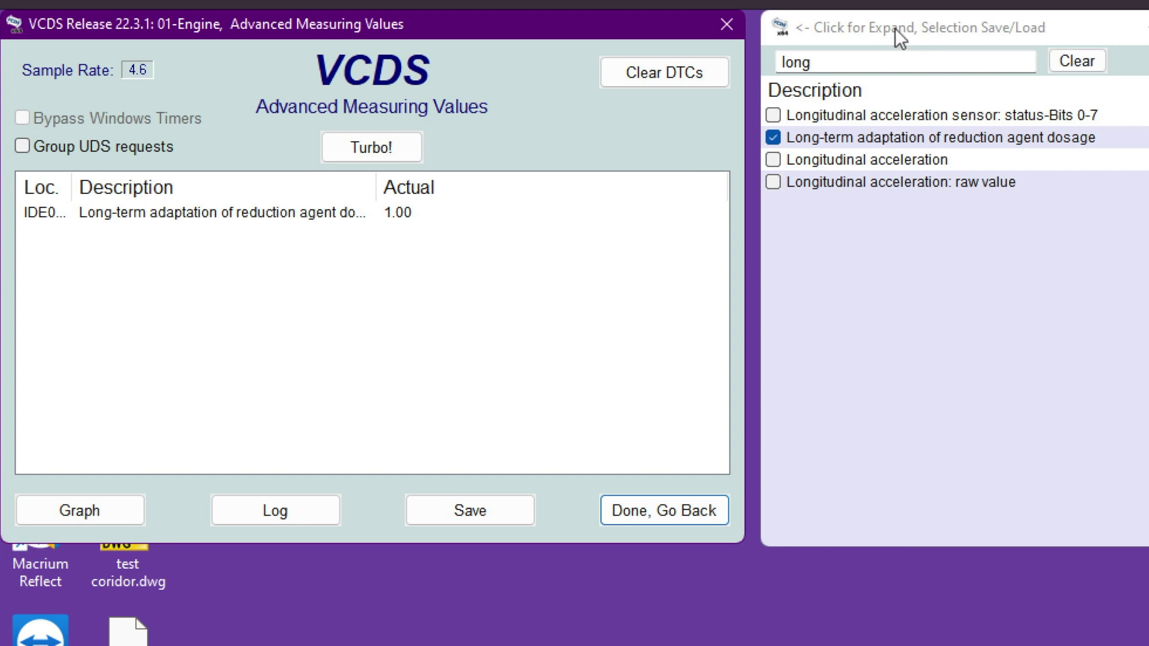
{"action": "key", "text": "Return"}
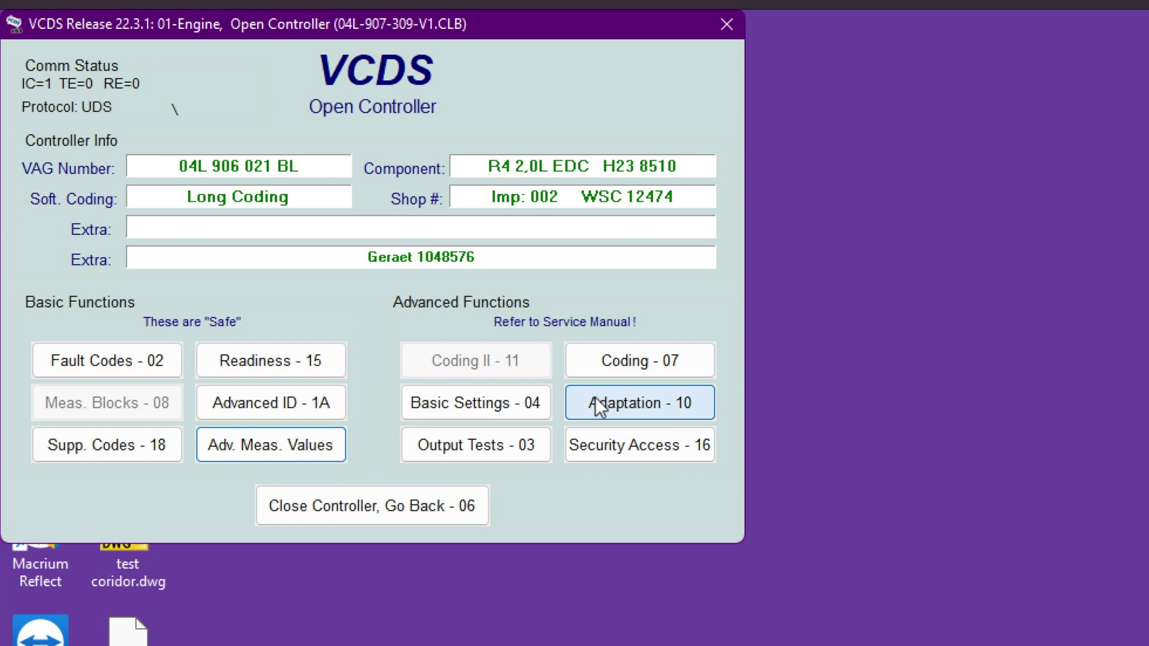
Set the IDE02637 metering quantity measurement adaptation to new value 02, replacing stored 04.
{"action": "left_click", "coordinate": [595, 397]}
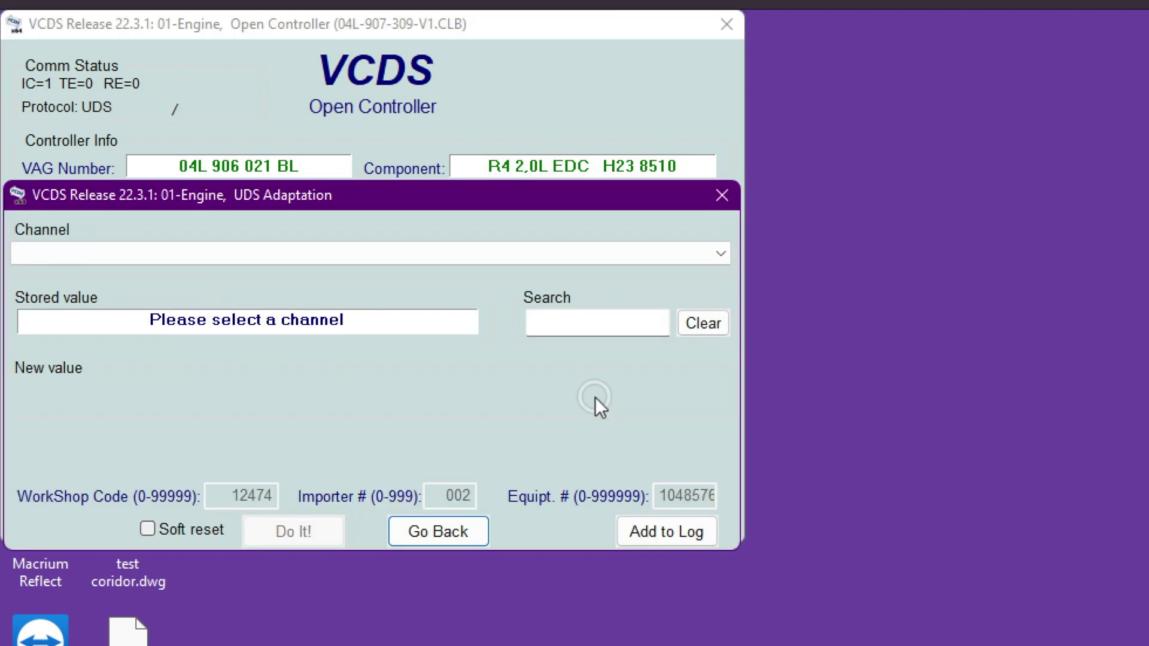
{"action": "left_click", "coordinate": [289, 252]}
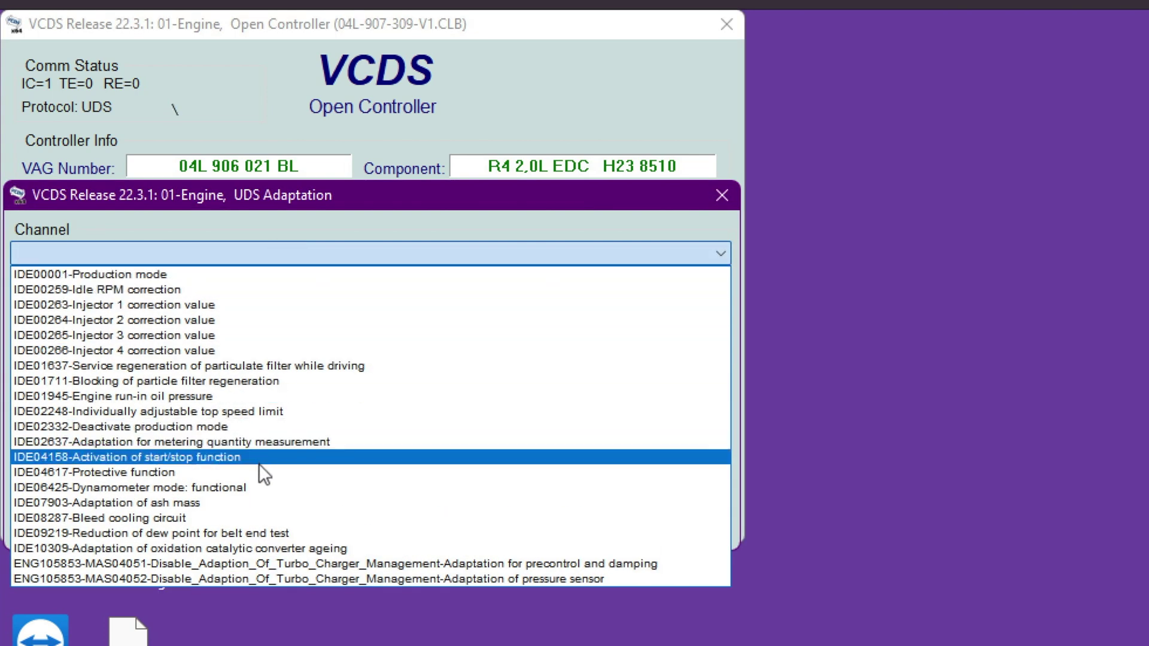
{"action": "left_click", "coordinate": [235, 443]}
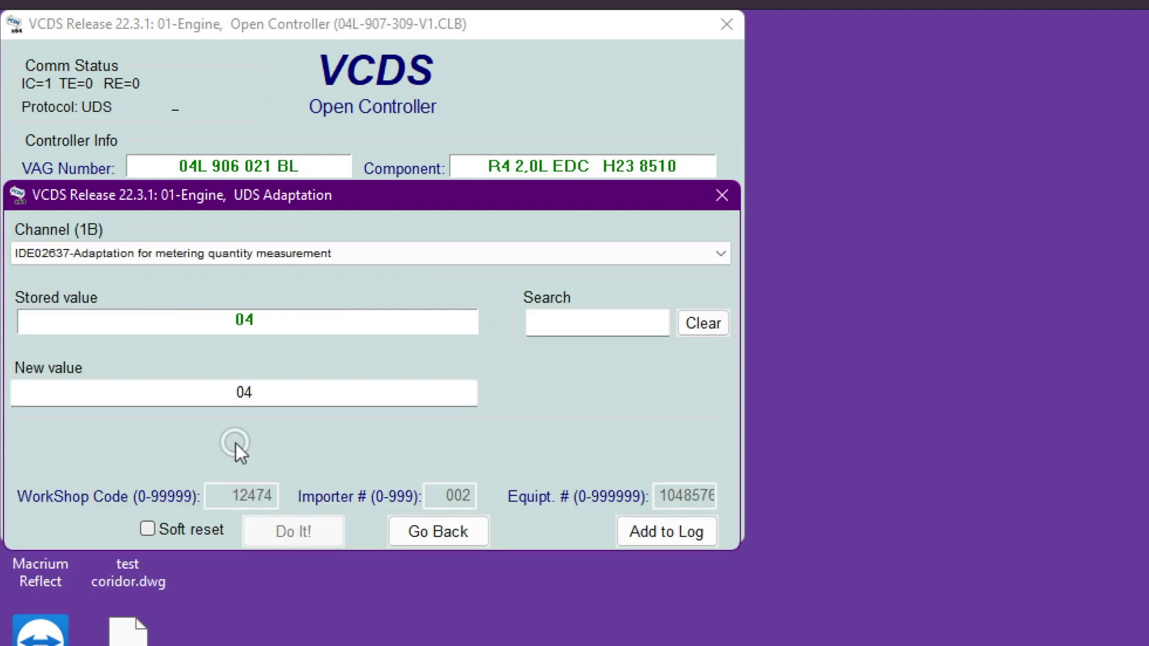
{"action": "double_click", "coordinate": [253, 394]}
{"action": "type", "text": "02"}
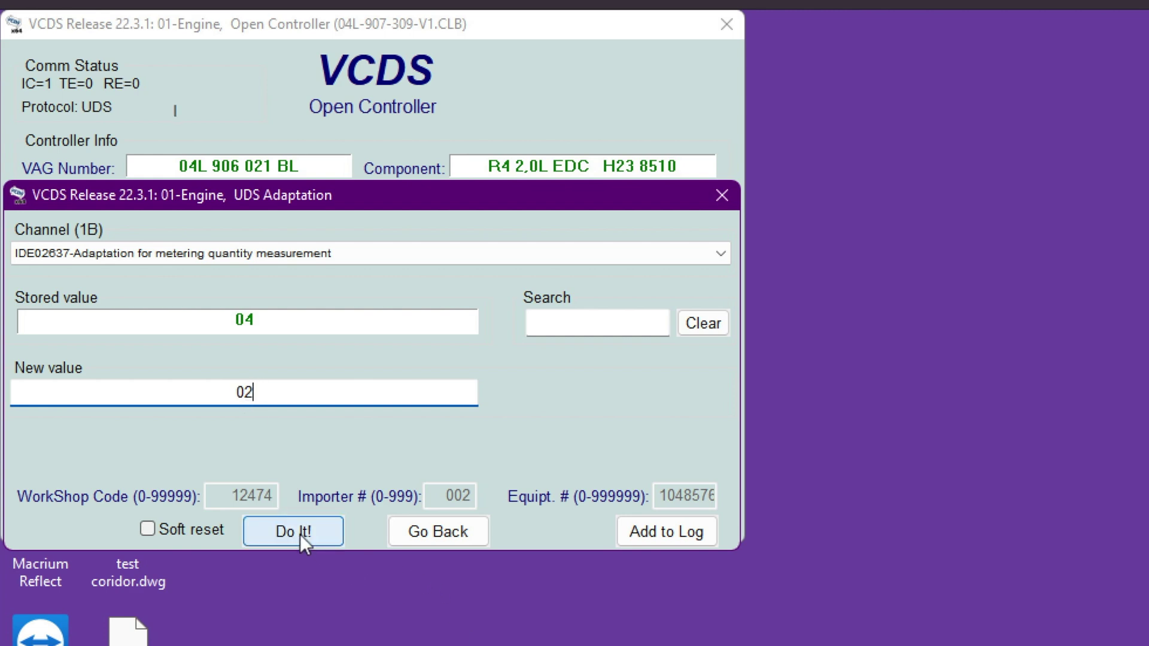
Select the IDE02636-SCR metering quantity test procedure in the engine's Basic Settings.
{"action": "left_click", "coordinate": [446, 532]}
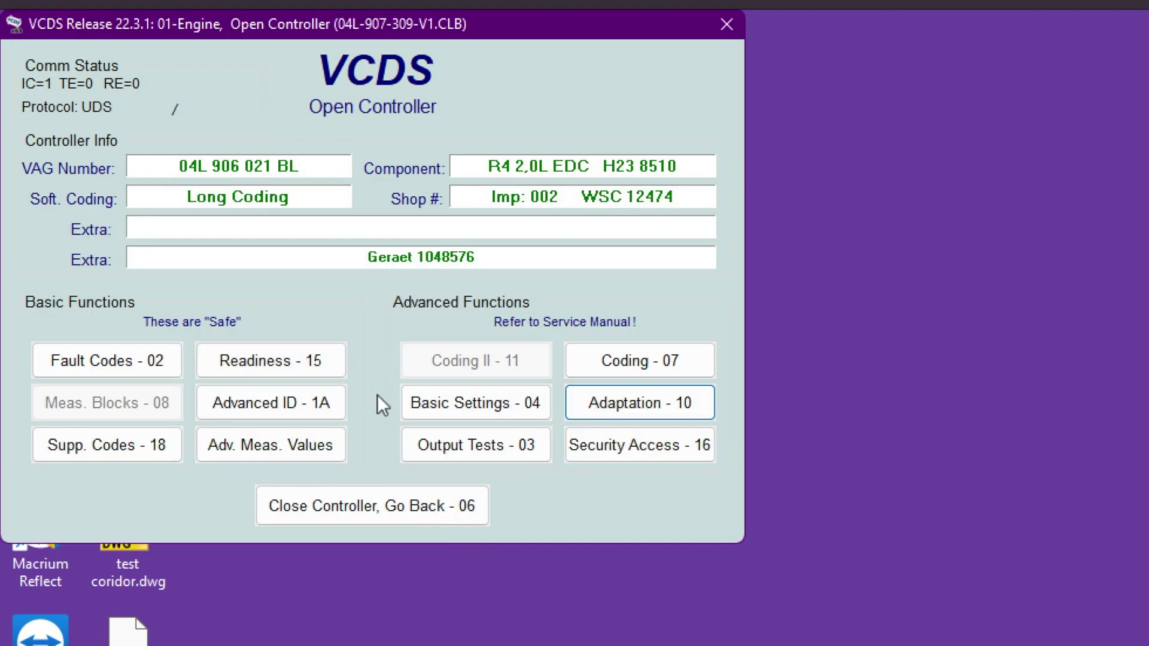
{"action": "left_click", "coordinate": [461, 397]}
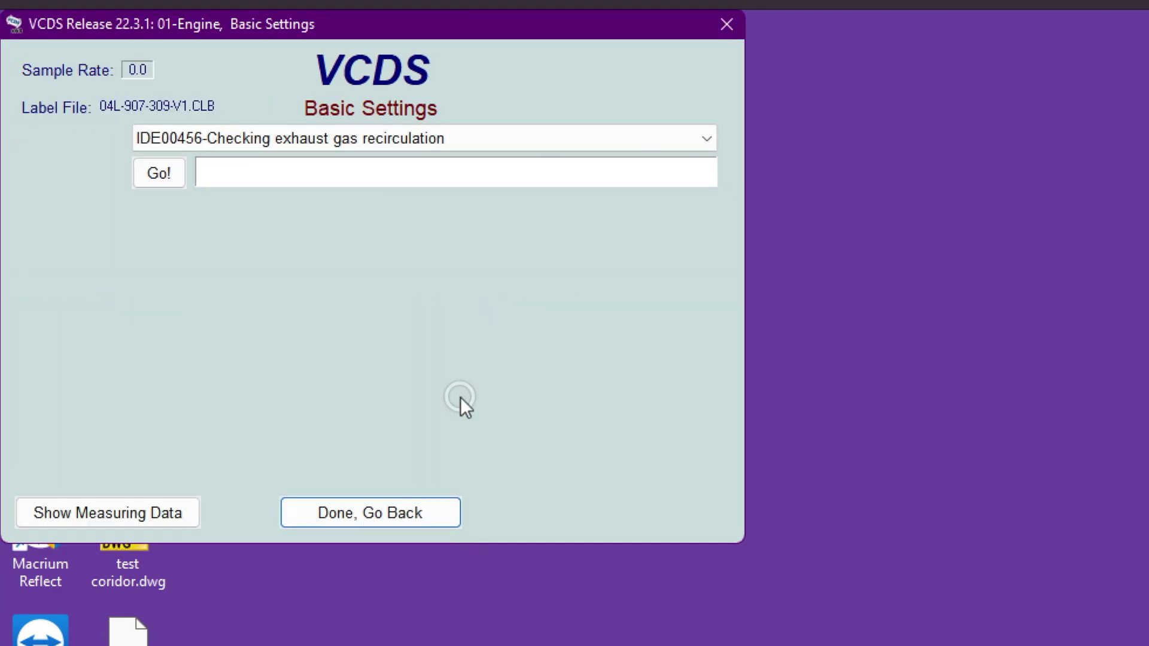
{"action": "left_click", "coordinate": [317, 138]}
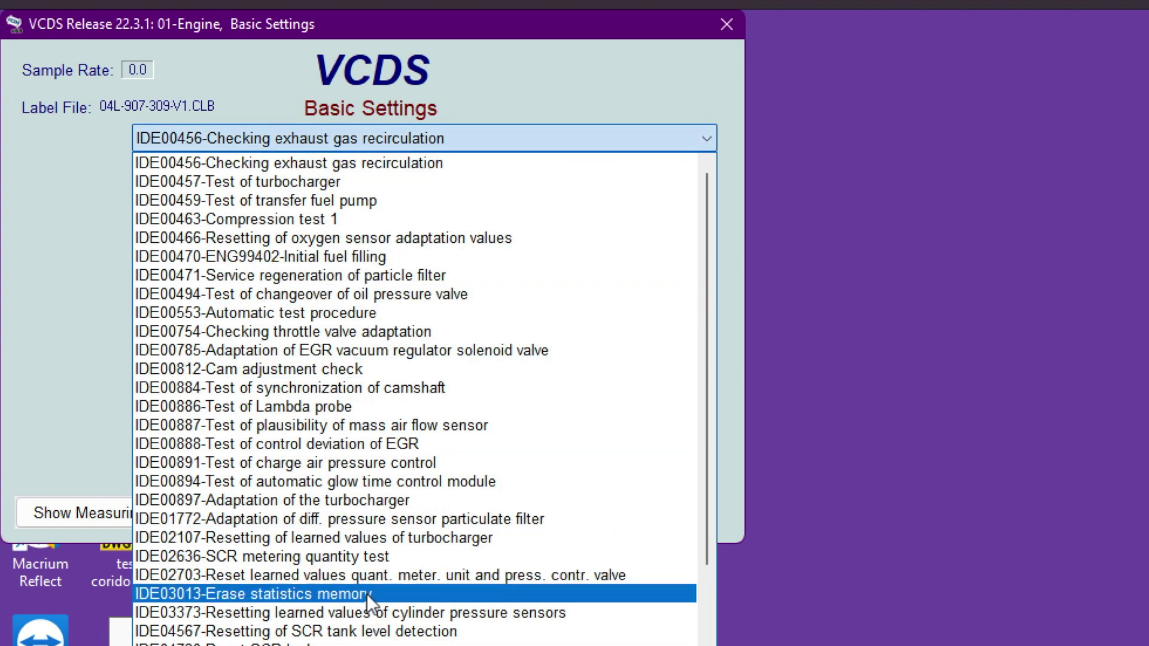
{"action": "scroll", "coordinate": [366, 593], "scroll_direction": "down", "scroll_amount": 3}
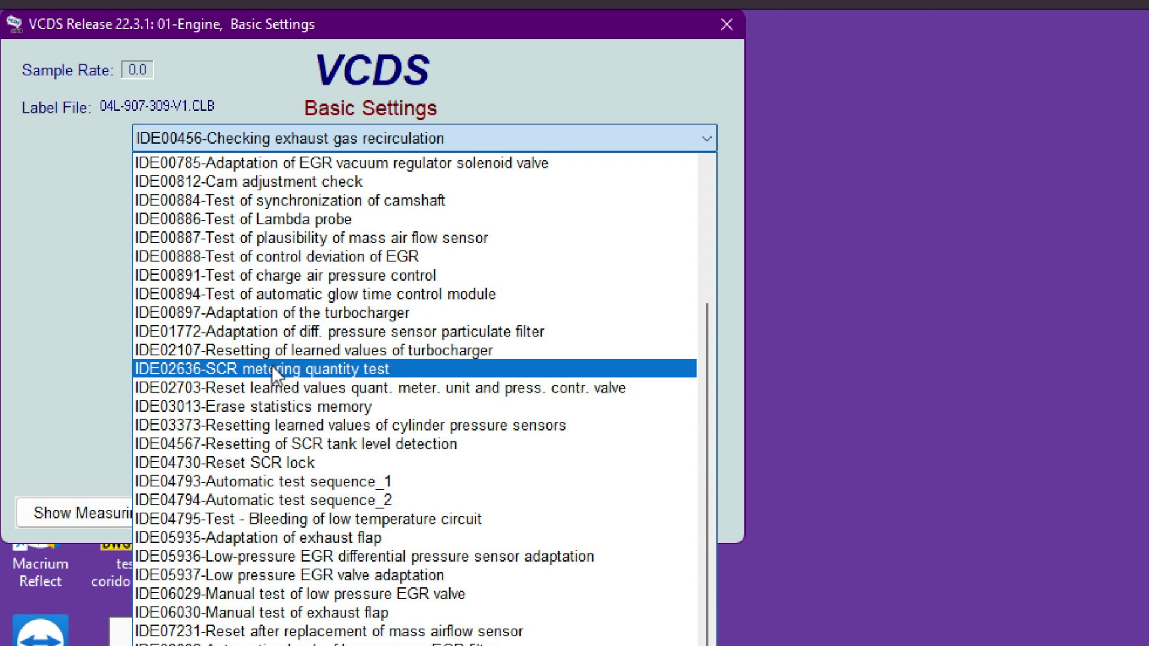
{"action": "left_click", "coordinate": [308, 369]}
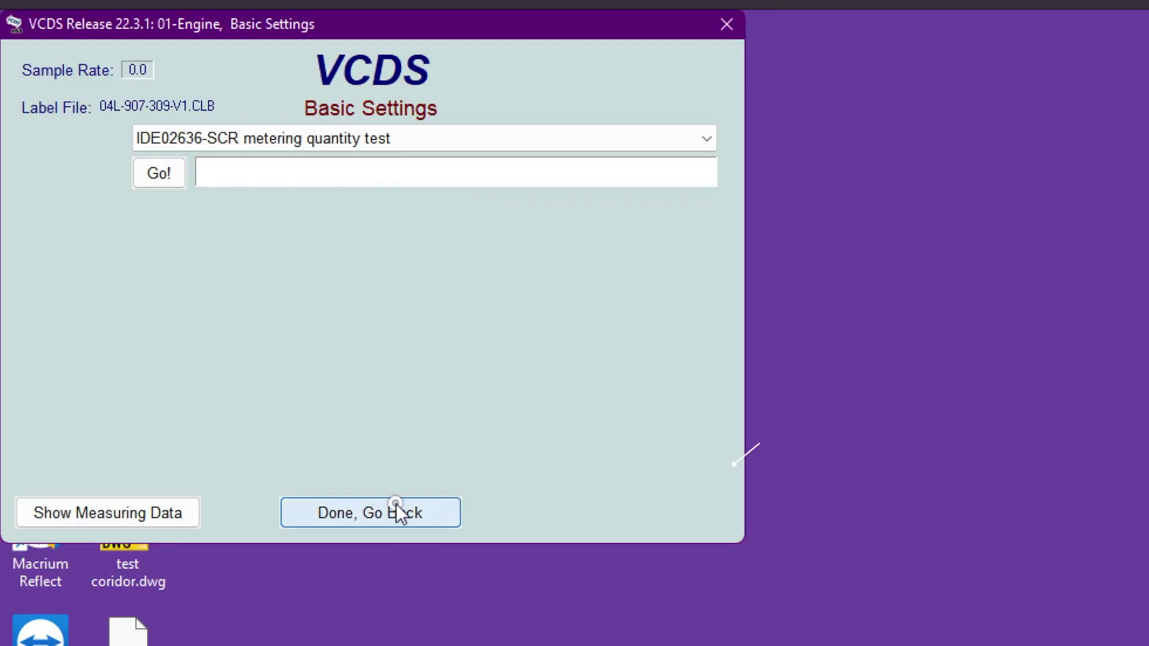
Reopen 01-Engine and check its fault codes, which report none found.
{"action": "left_click", "coordinate": [396, 504]}
{"action": "left_click", "coordinate": [386, 508]}
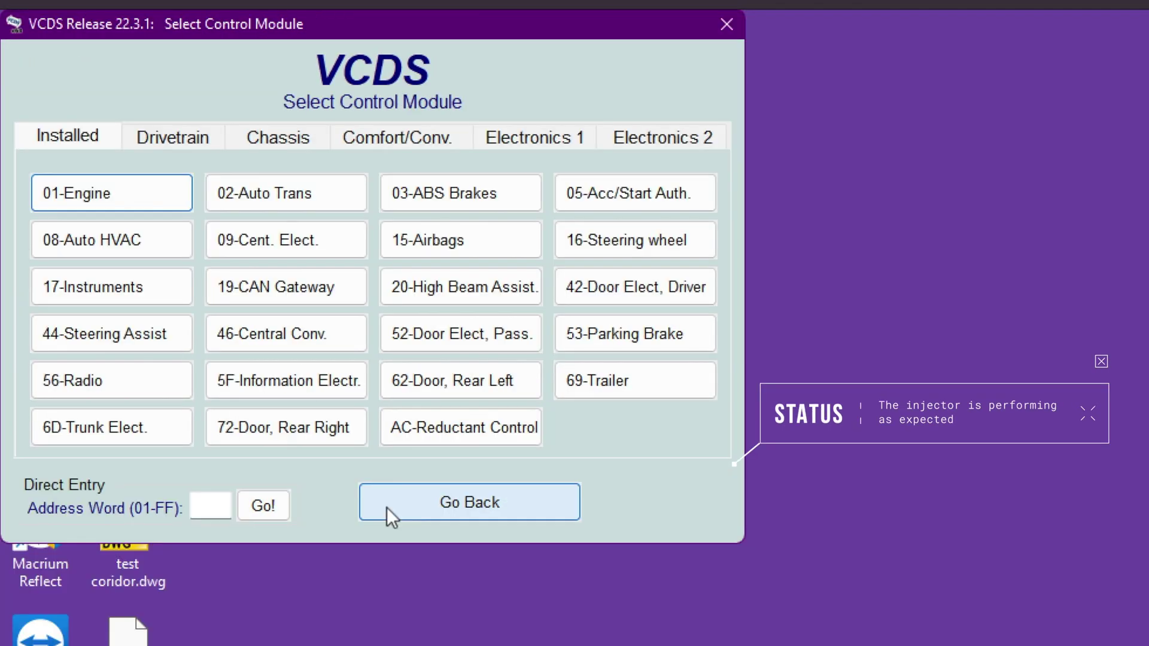
{"action": "left_click", "coordinate": [117, 192]}
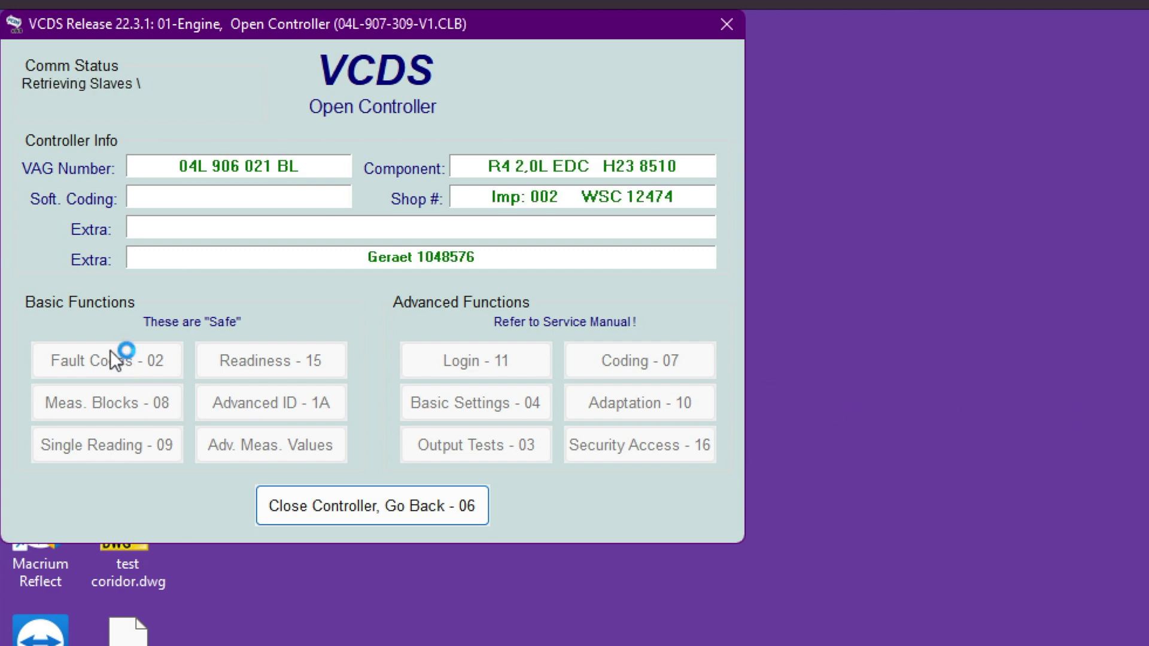
{"action": "left_click", "coordinate": [117, 362]}
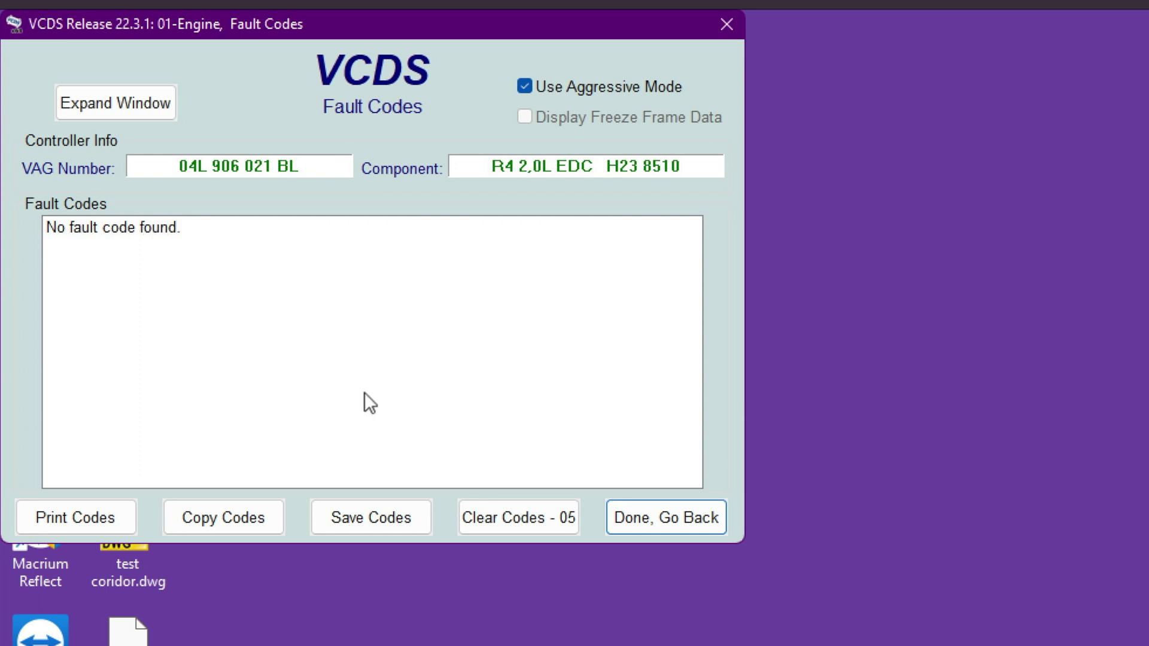
{"action": "left_click", "coordinate": [630, 514]}
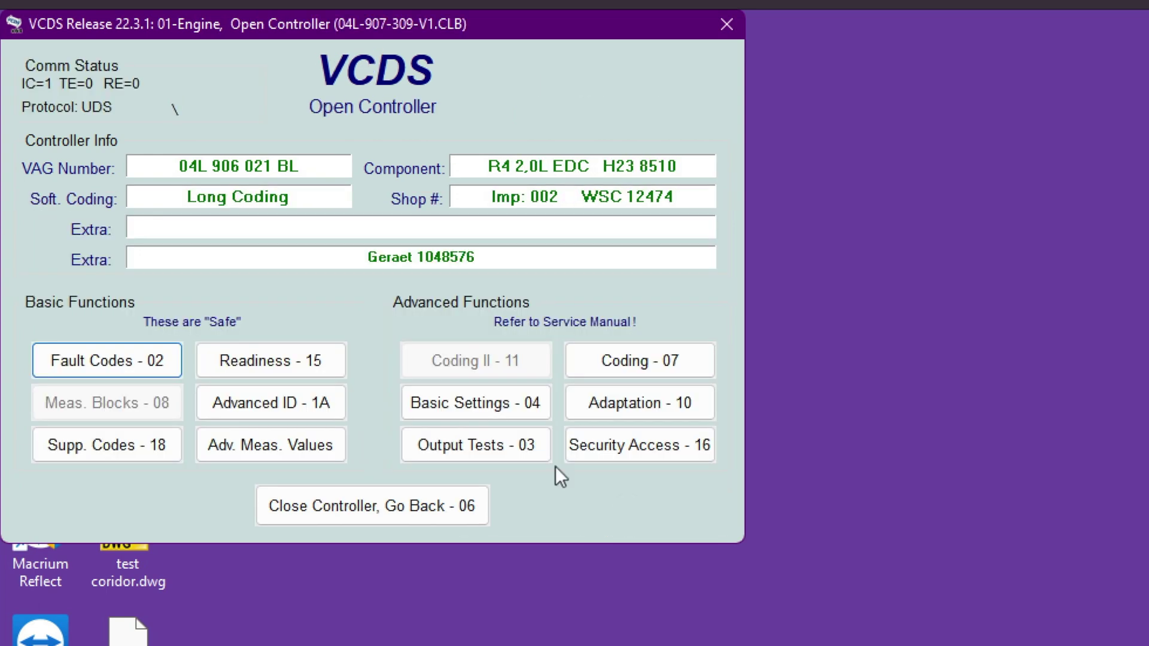